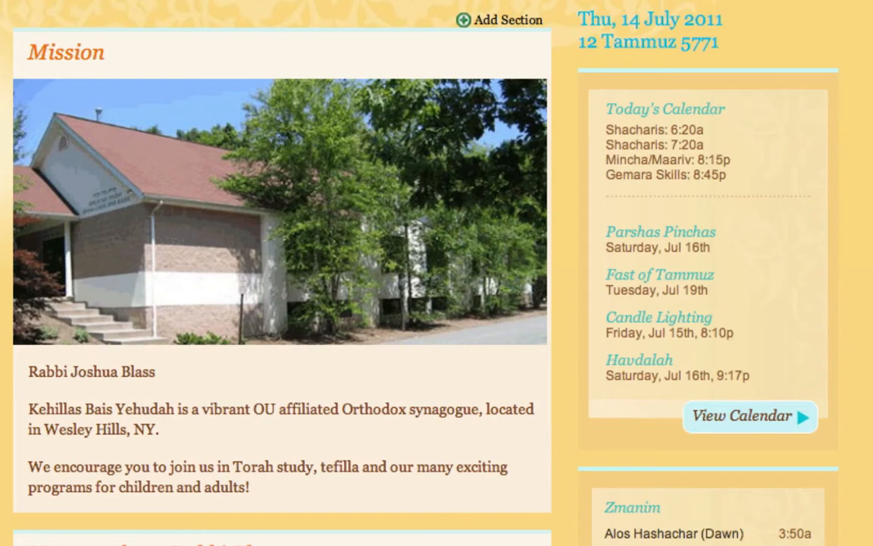
Look over today's calendar and the Zmanim list on the home page, and open the full calendar
mouse_move(764, 191)
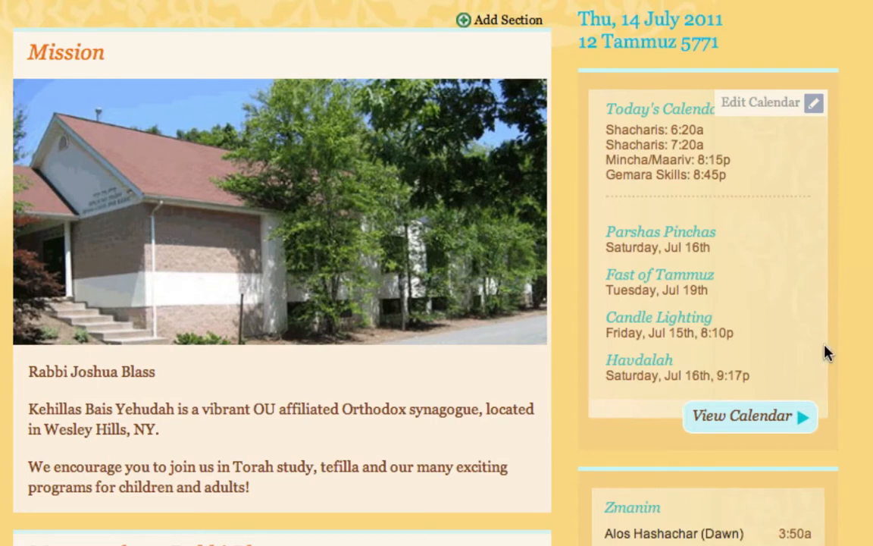
scroll(856, 359, down, 5)
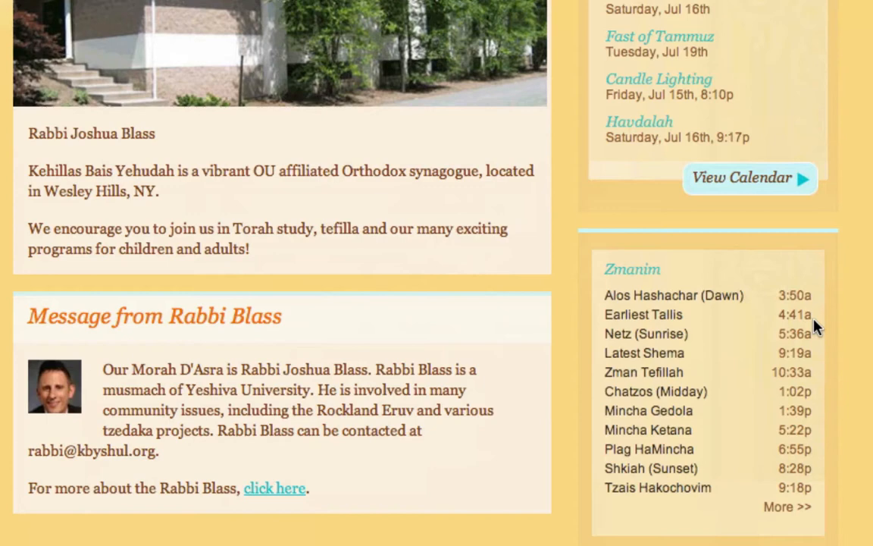
scroll(817, 326, up, 3)
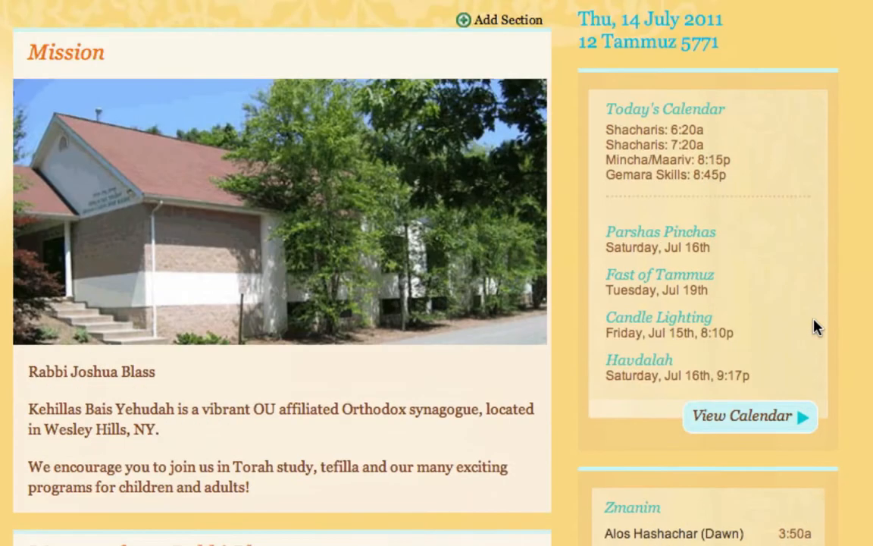
click(734, 419)
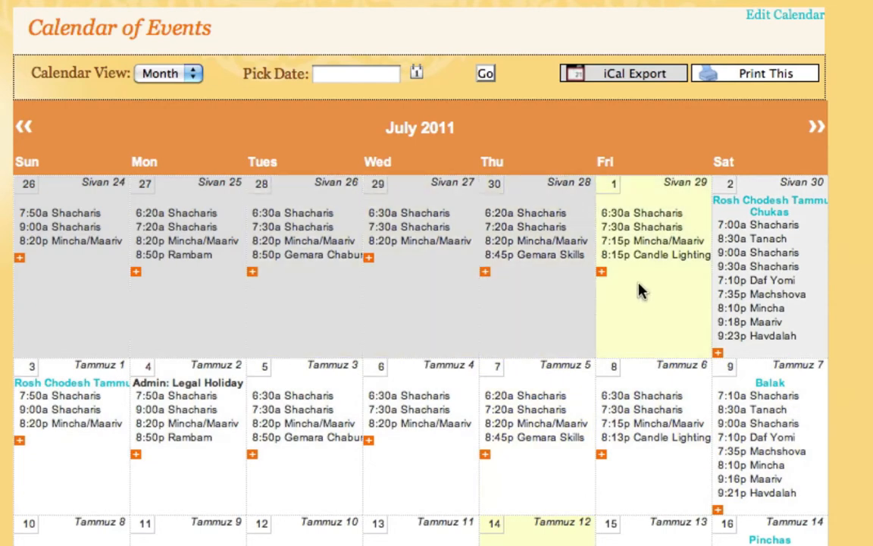
Examine the calendar view choices and the day schedule for July 16, 2011, and return to the month view
click(179, 72)
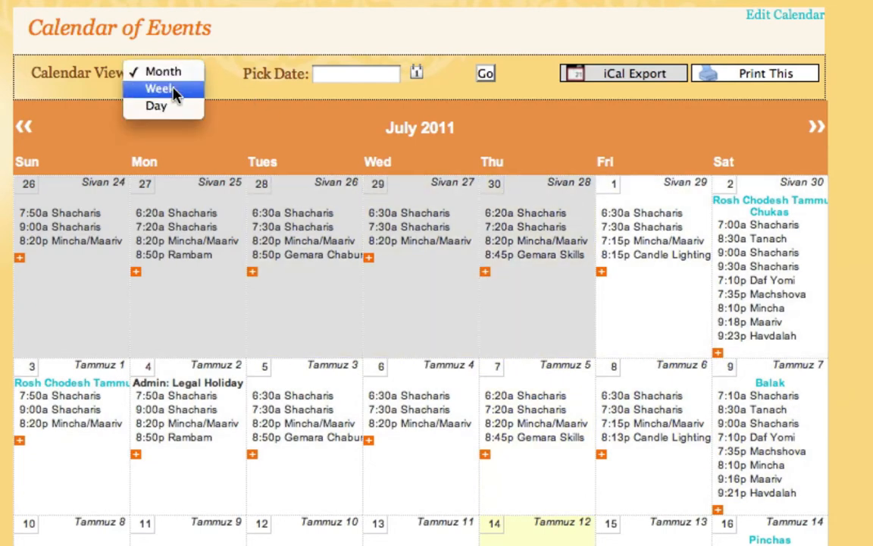
click(197, 232)
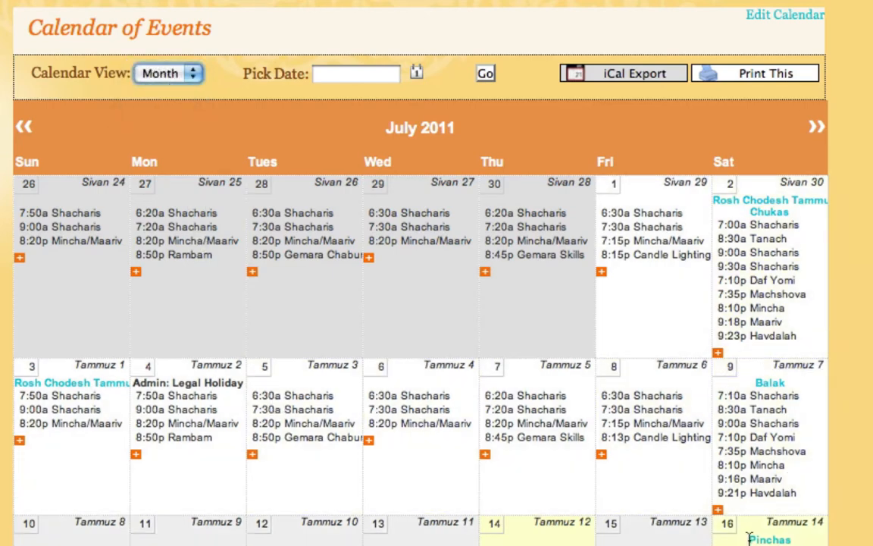
click(726, 523)
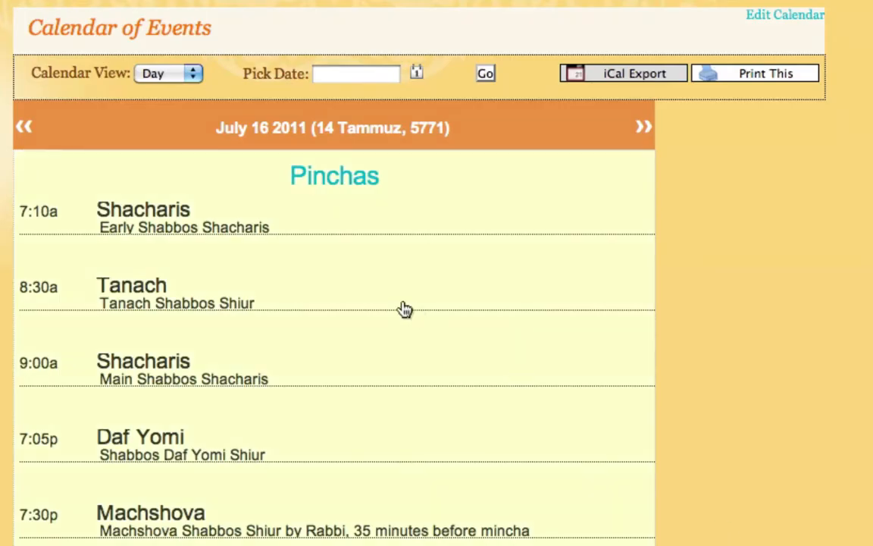
scroll(405, 309, down, 3)
scroll(404, 309, up, 3)
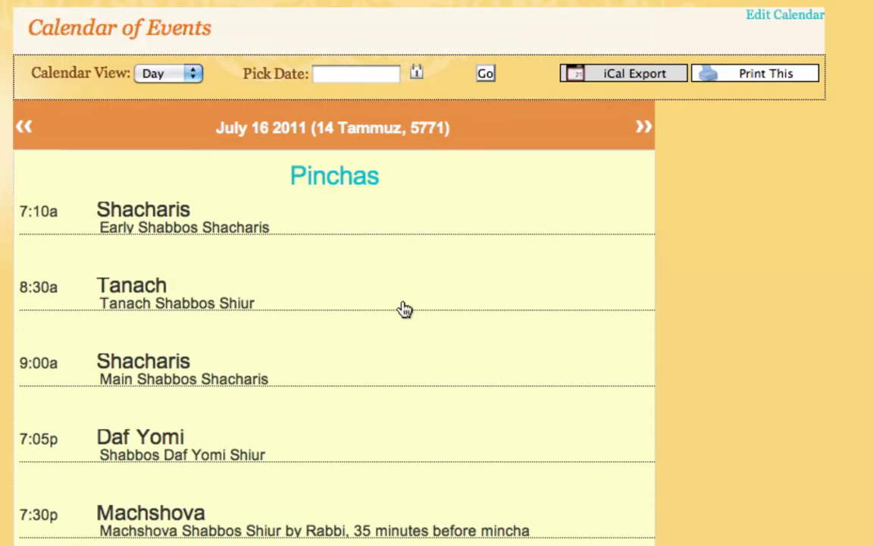
click(202, 91)
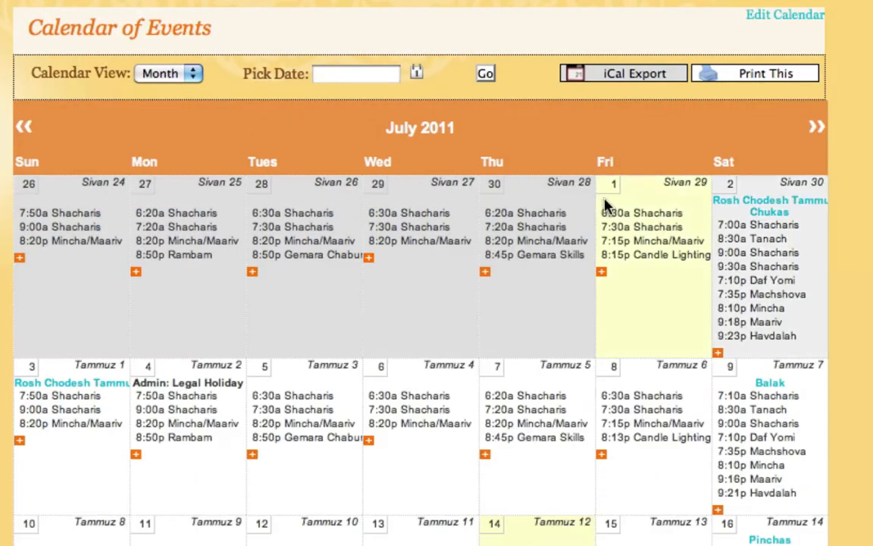
Look over the July 2011 month calendar and check the date picker for jumping to another date
scroll(862, 241, down, 2)
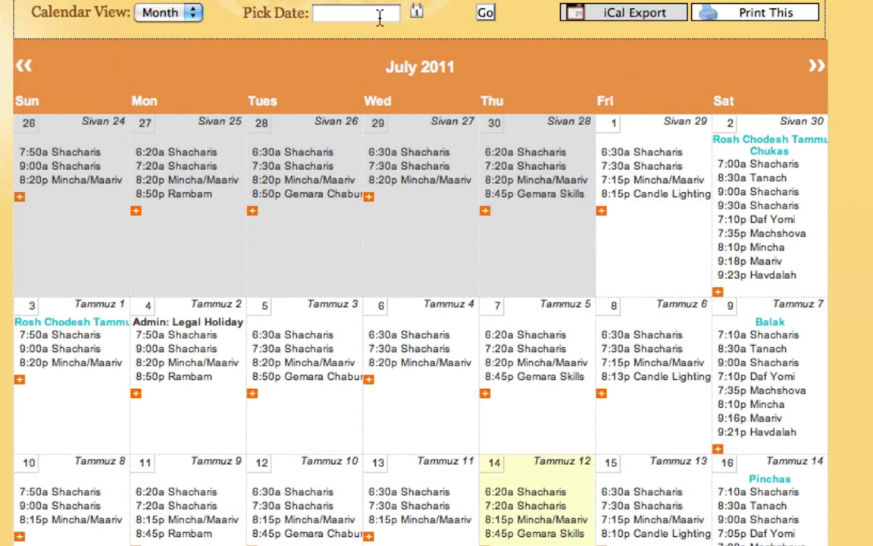
click(417, 13)
scroll(637, 151, up, 1)
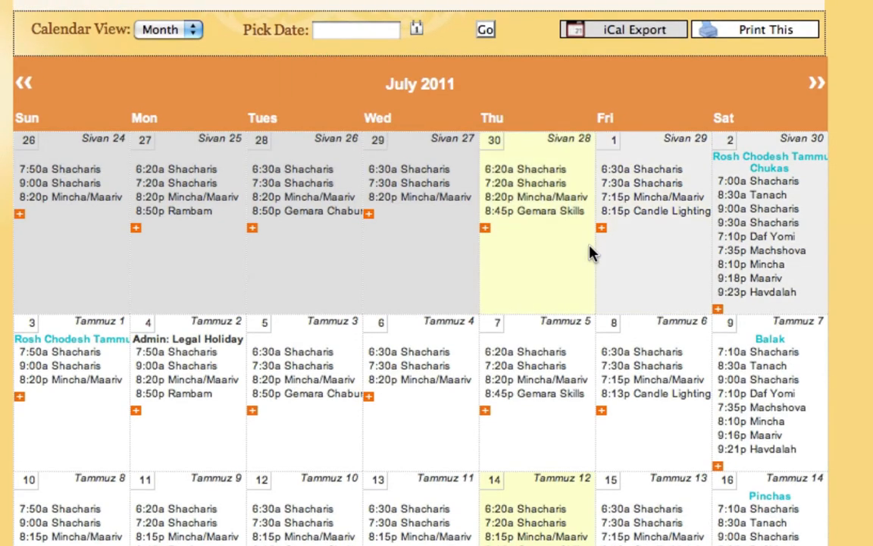
Generate a PDF of the July 2011 calendar with sunrise and sunset times, return to the calendar, and select the iCal export
click(739, 42)
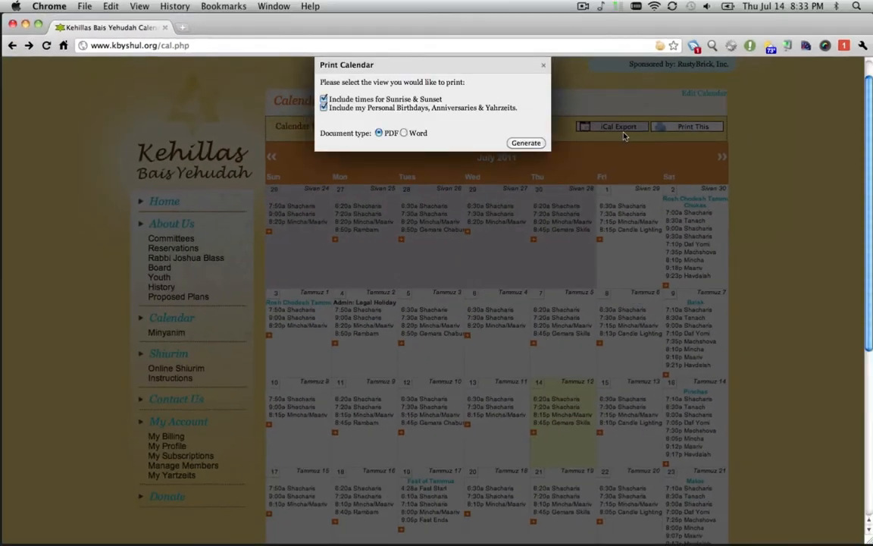
click(541, 145)
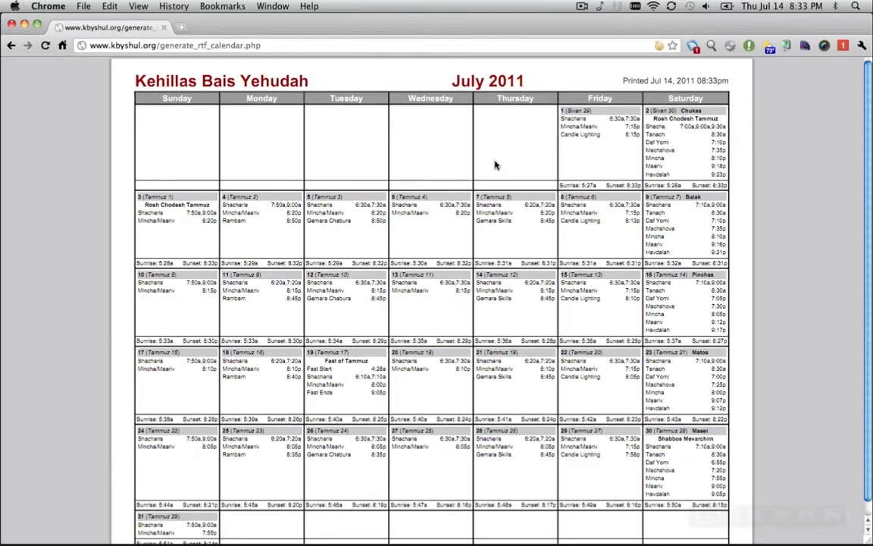
key(super+Left)
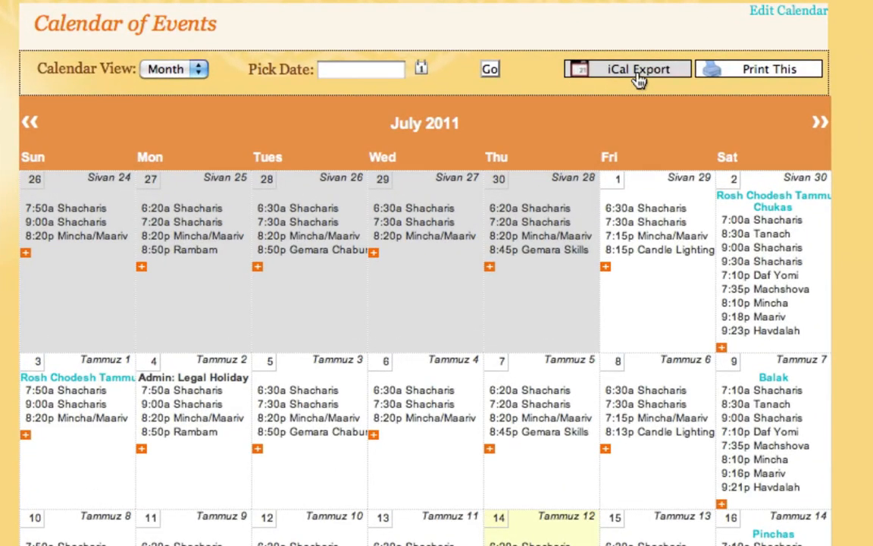
click(639, 73)
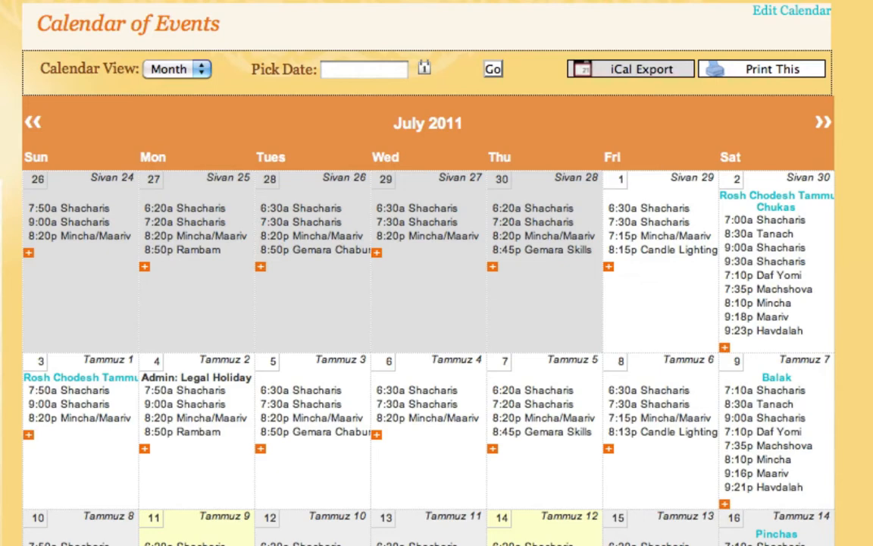
Open the rule of the 6:20a Shacharis on Monday, July 11, review its schedule settings, and return to the calendar
scroll(195, 455, down, 3)
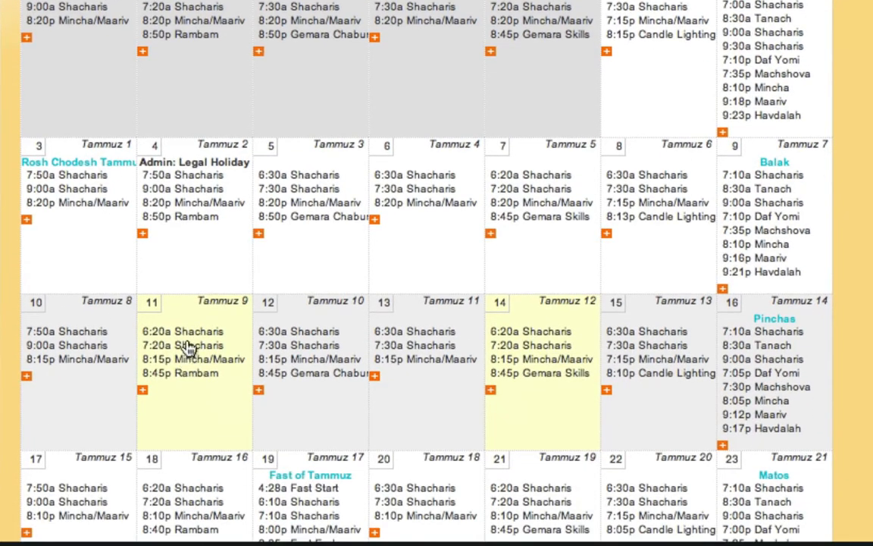
mouse_move(189, 340)
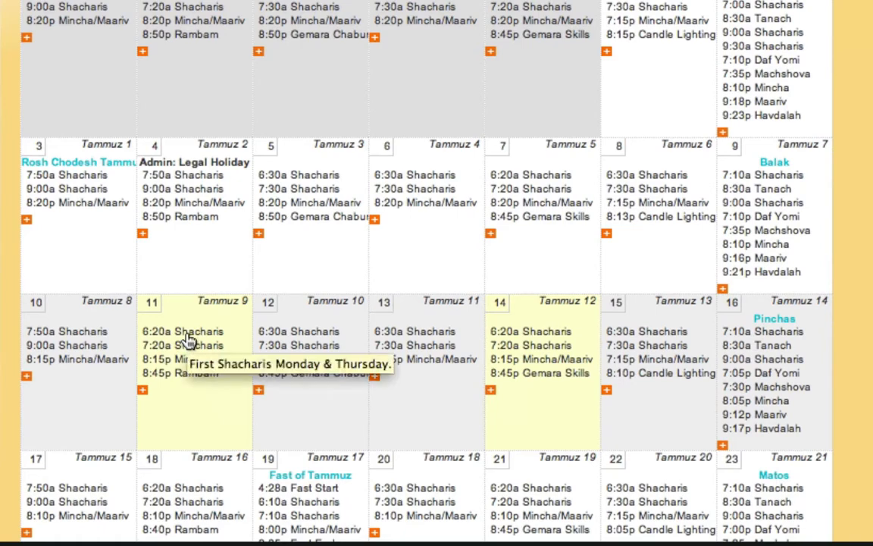
click(181, 335)
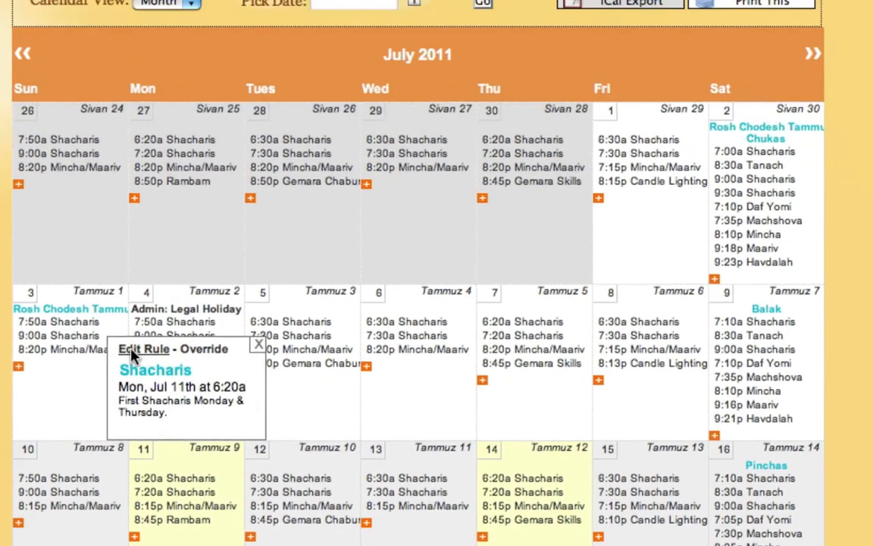
click(144, 205)
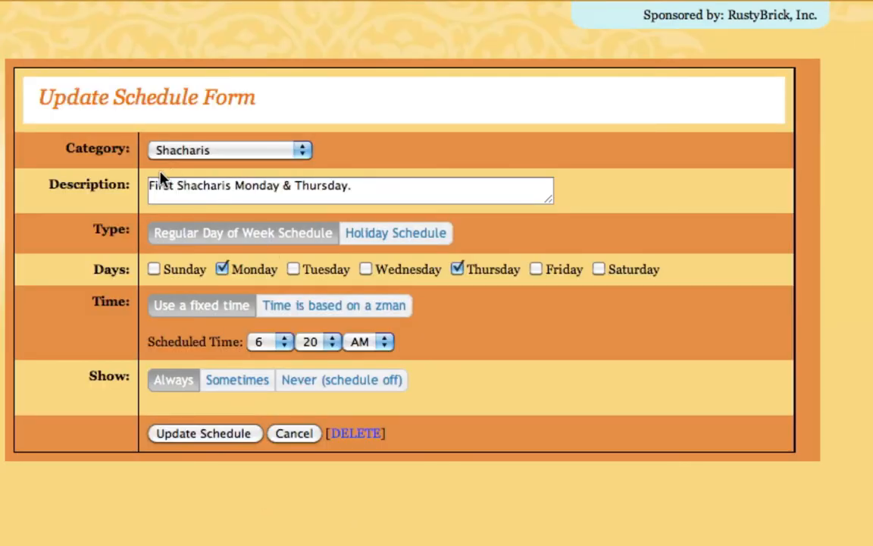
drag(150, 184, 342, 192)
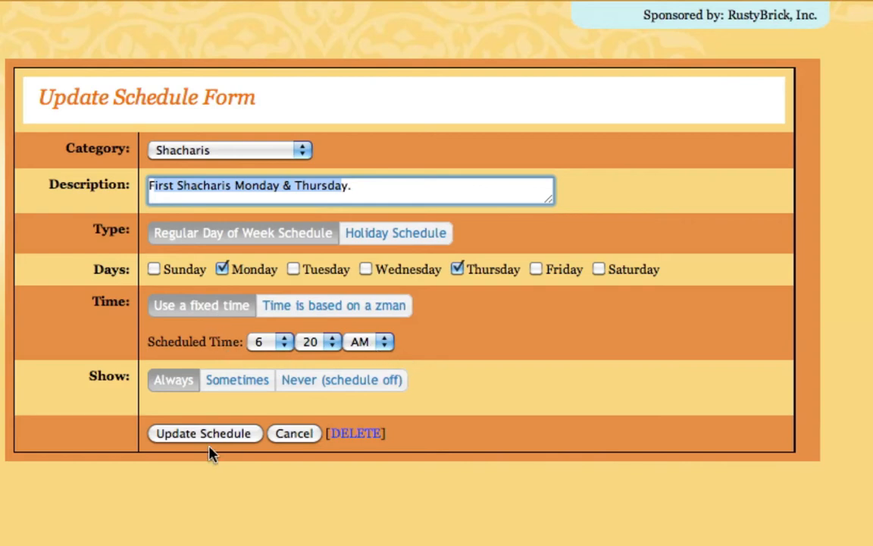
click(307, 544)
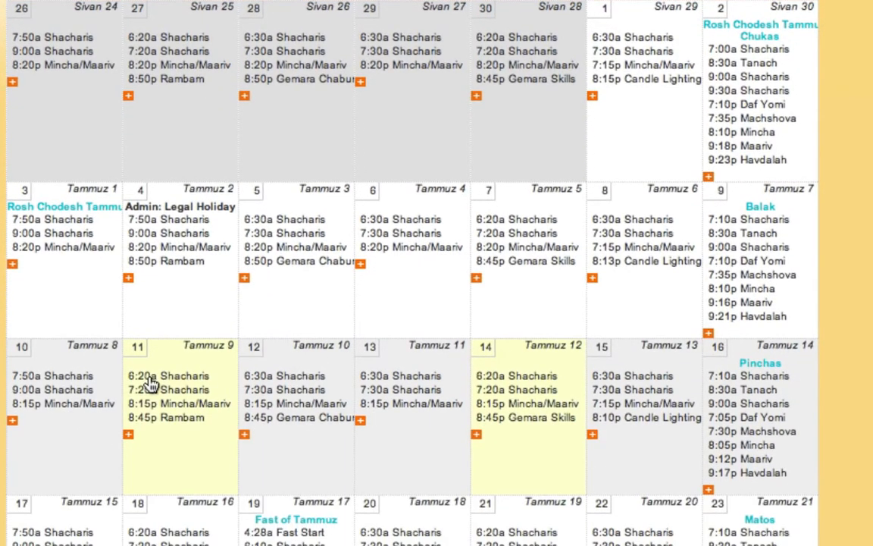
Read the descriptions of the first and second Shacharis entries on July 11 and July 12
mouse_move(157, 381)
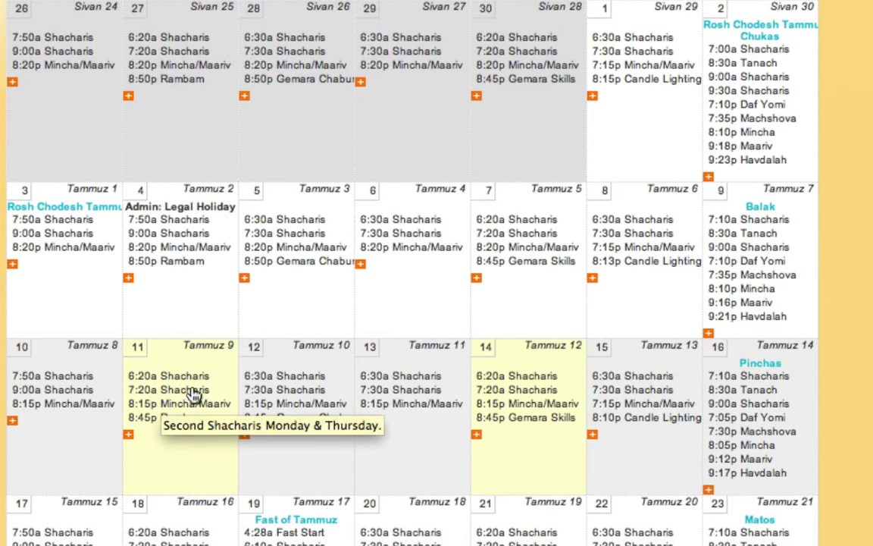
mouse_move(277, 379)
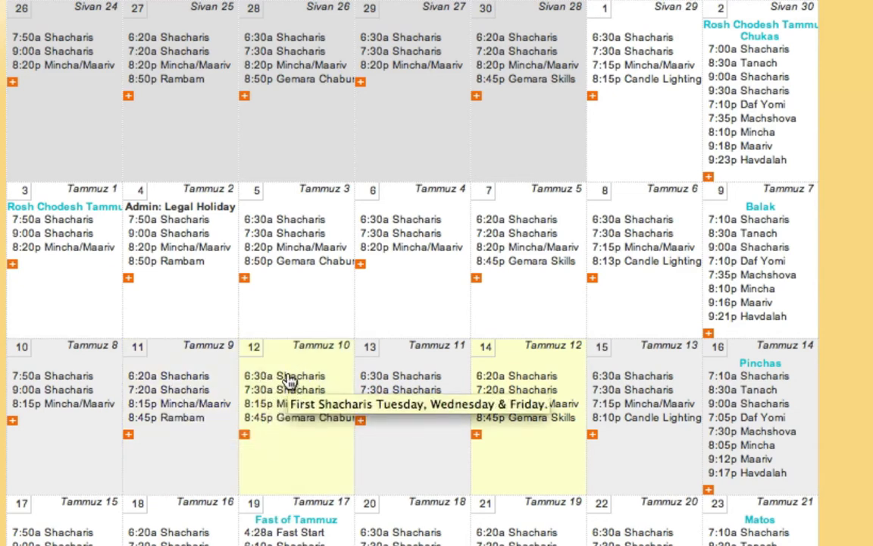
mouse_move(289, 394)
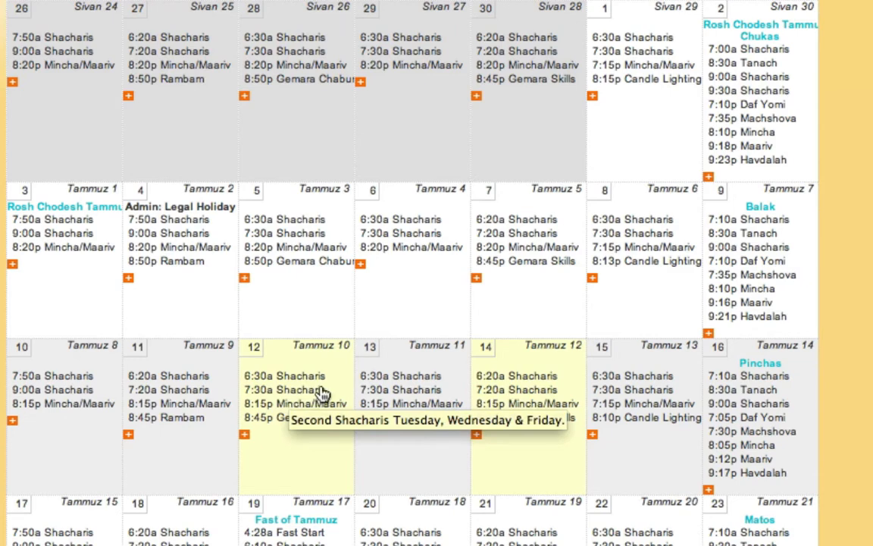
Open the rule of the July 11 Mincha/Maariv entry and review which zmanim its time can be based on
click(149, 409)
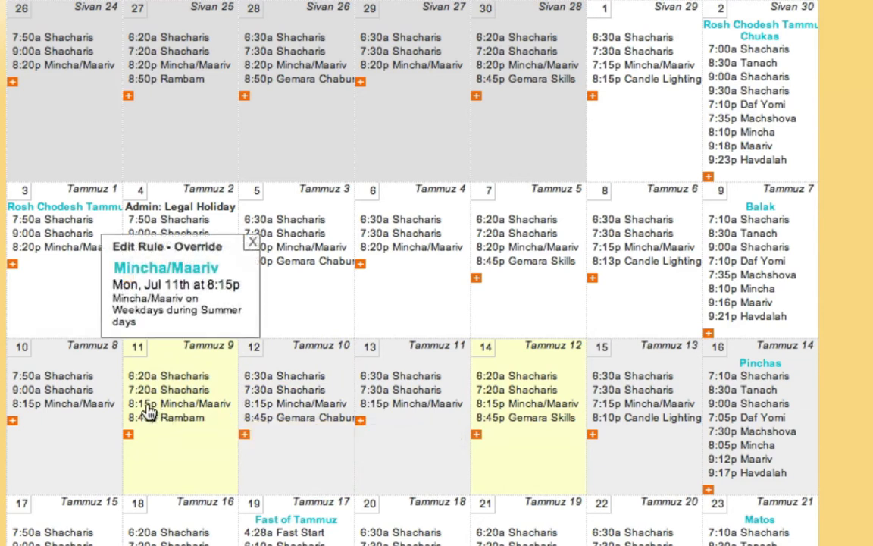
click(137, 248)
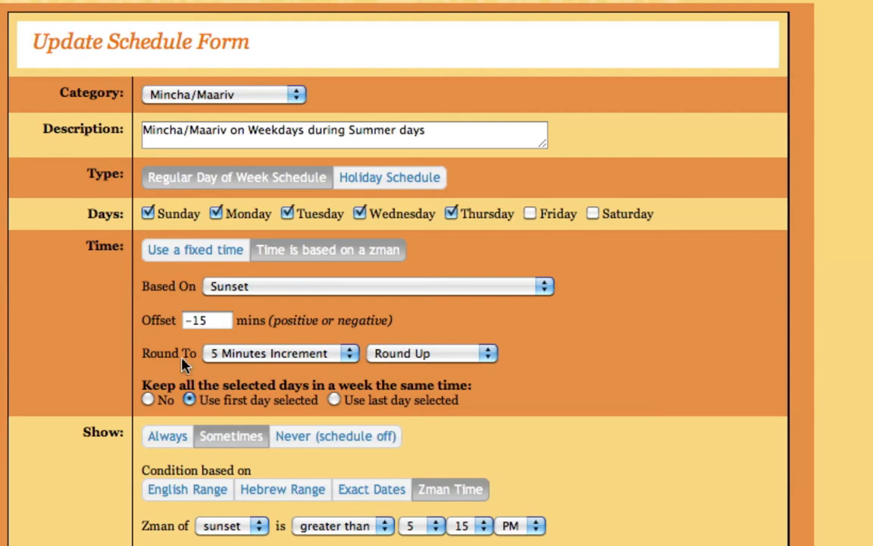
click(229, 292)
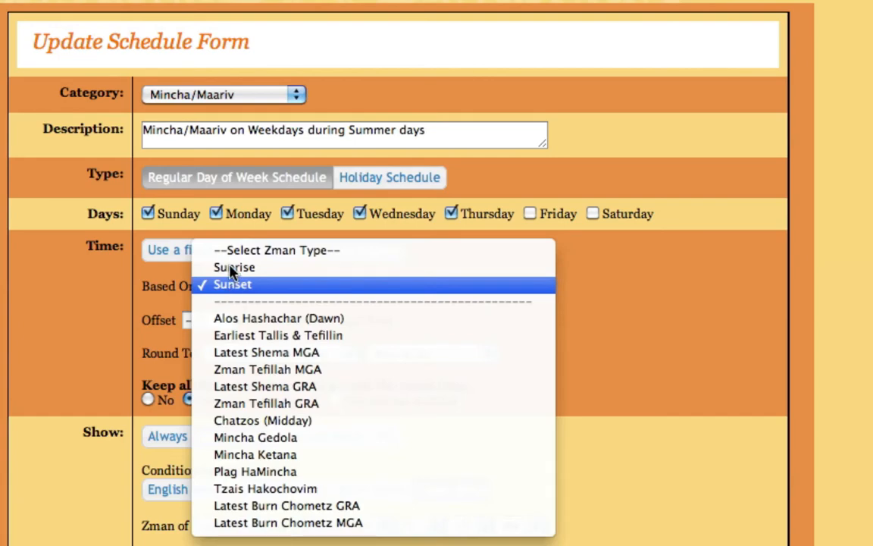
click(62, 484)
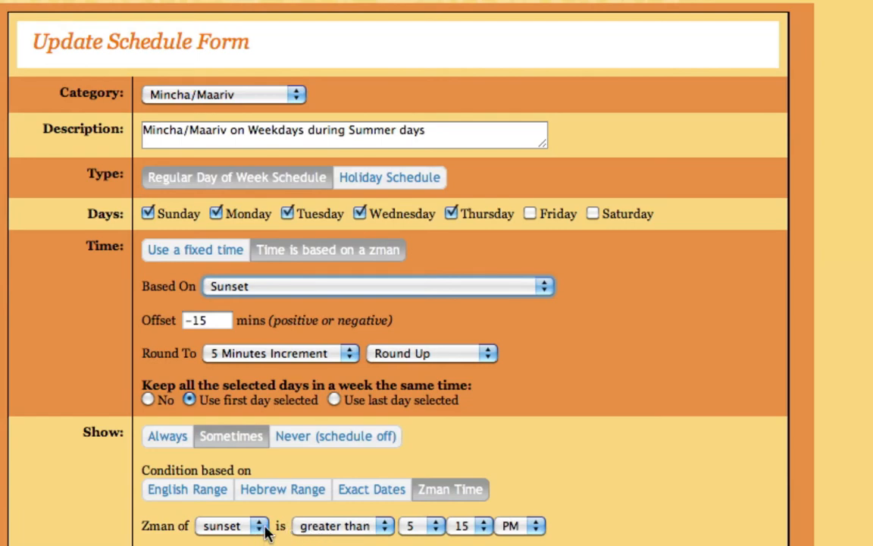
Examine the Exact Dates, Hebrew Range and English Range conditions for showing the Mincha/Maariv schedule, and return to the calendar
click(383, 492)
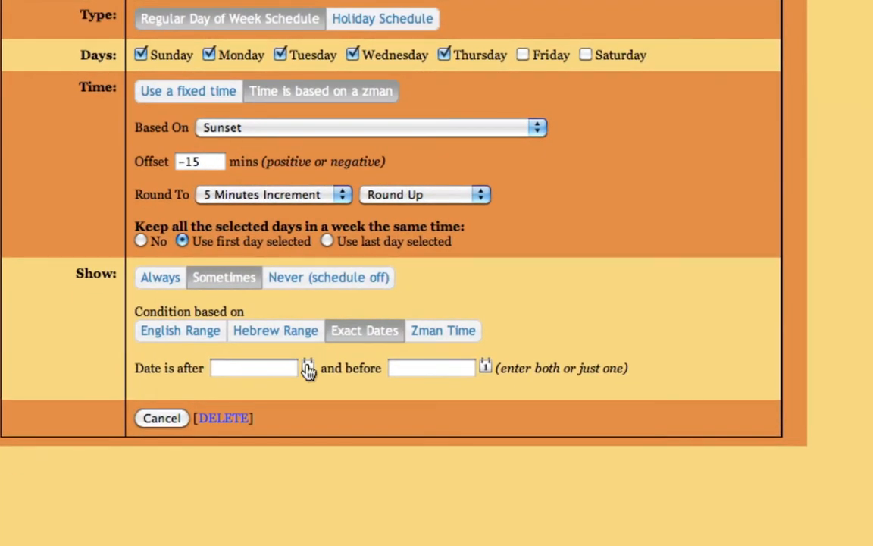
click(308, 368)
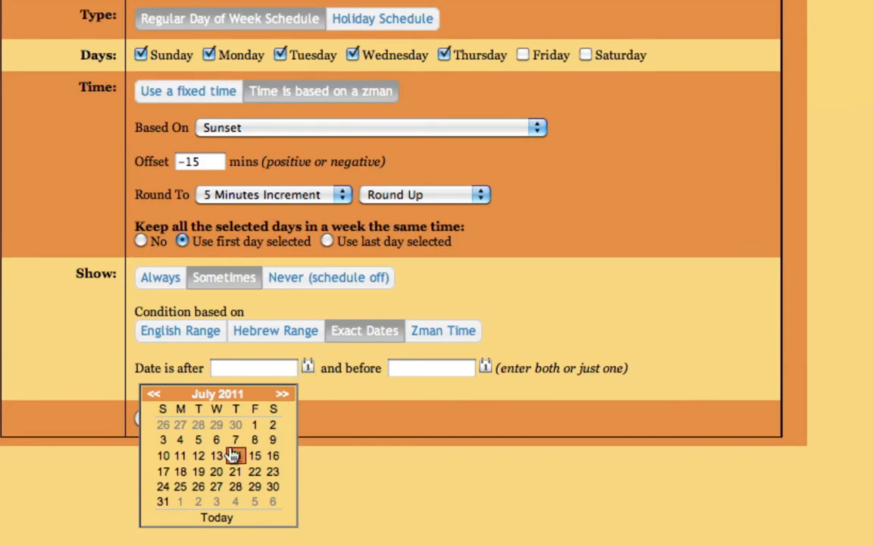
click(433, 399)
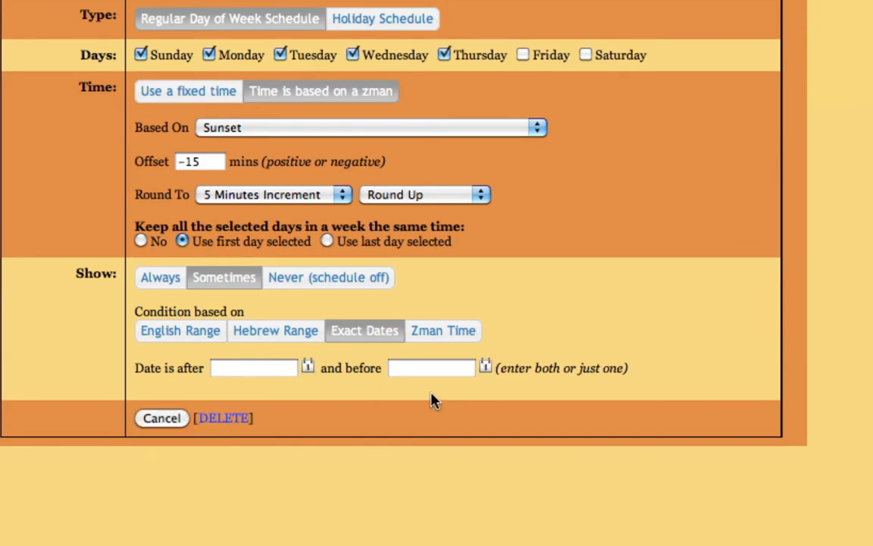
click(301, 335)
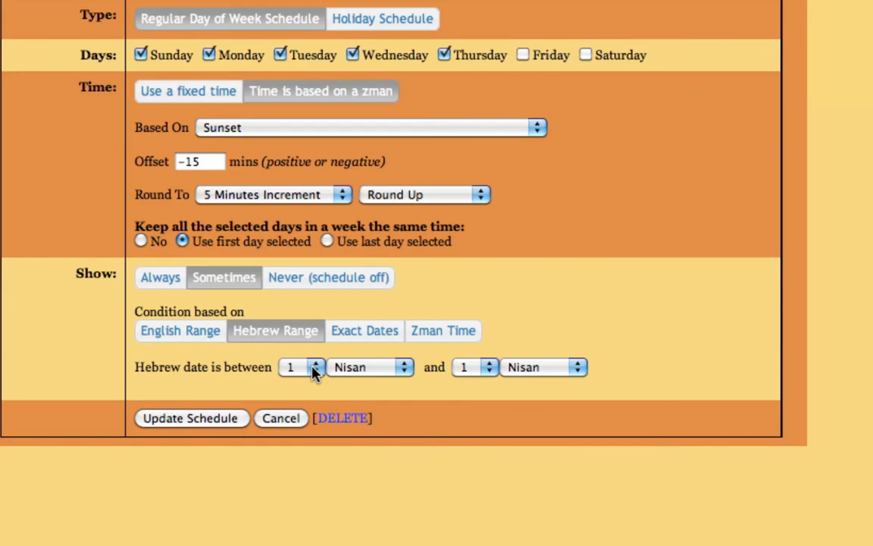
click(202, 335)
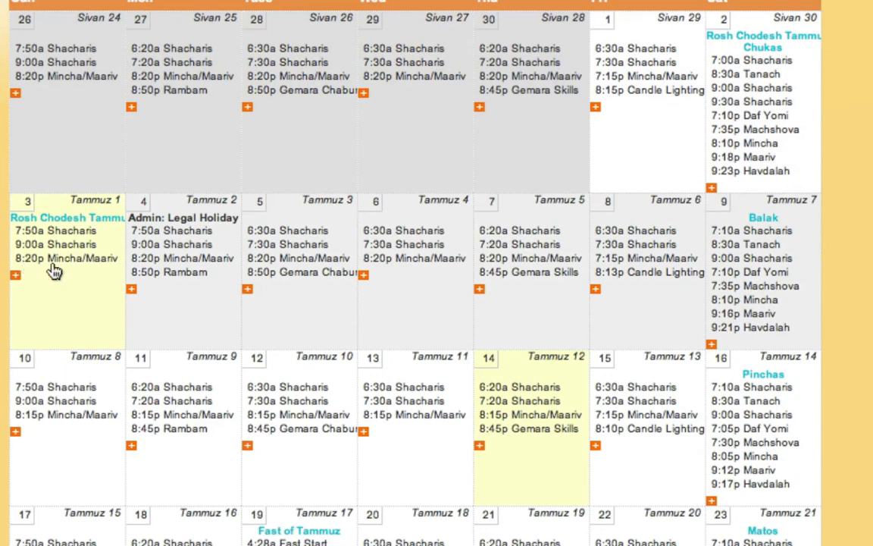
Compare the Mincha/Maariv times across the weeks of July 2011 in the month calendar
scroll(518, 279, down, 3)
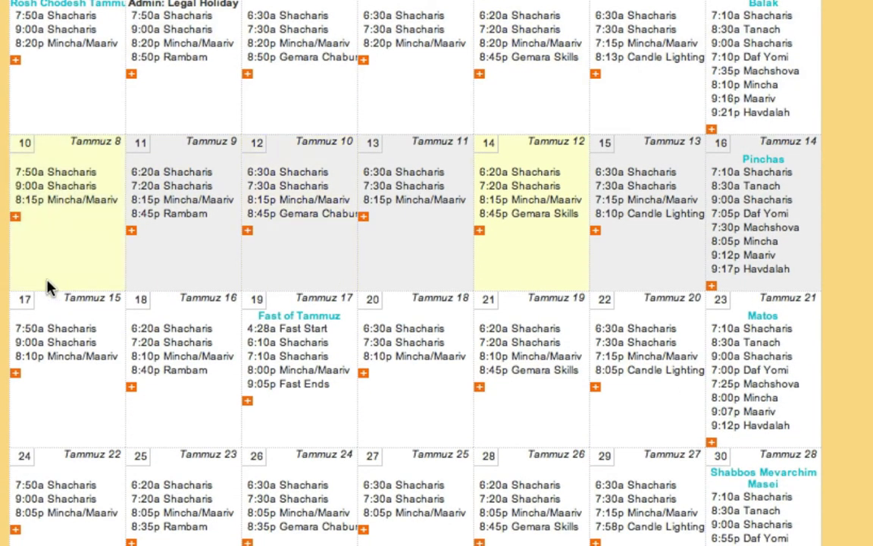
scroll(41, 276, down, 2)
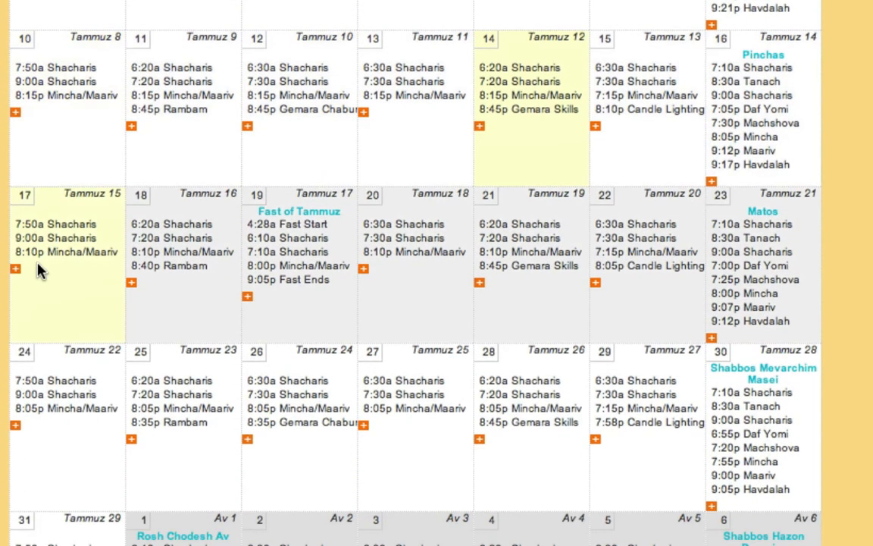
Open the rule of the July 19 Mincha/Maariv entry and examine its selected fast days, weekdays and zman-based time settings
click(273, 269)
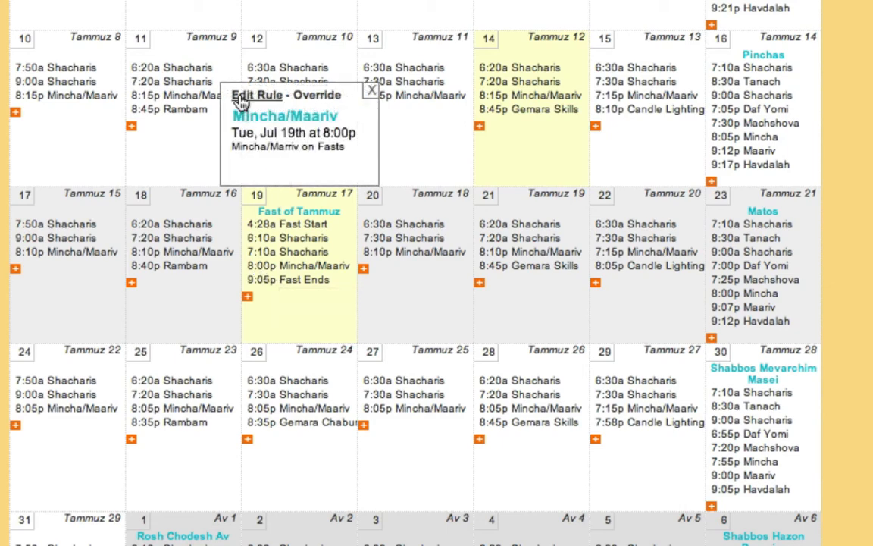
click(241, 113)
scroll(298, 341, down, 3)
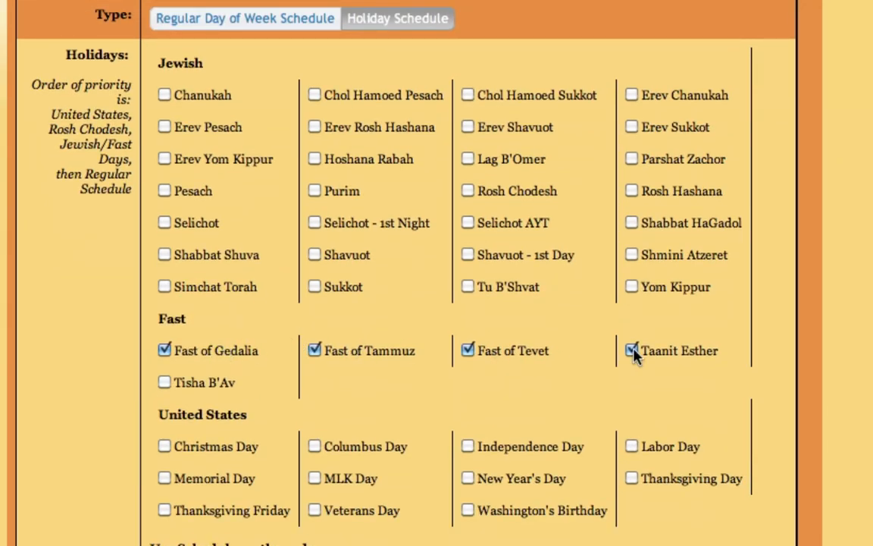
scroll(333, 381, down, 5)
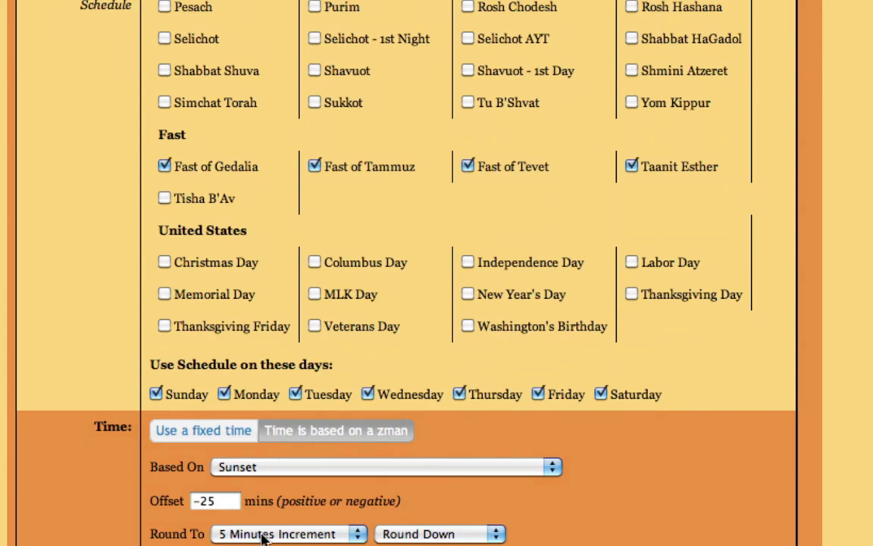
scroll(366, 535, up, 5)
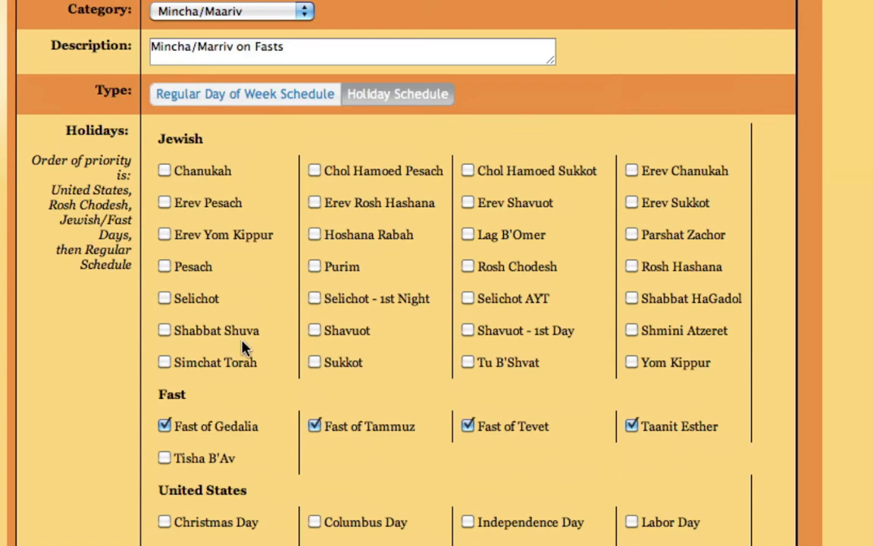
scroll(243, 346, down, 5)
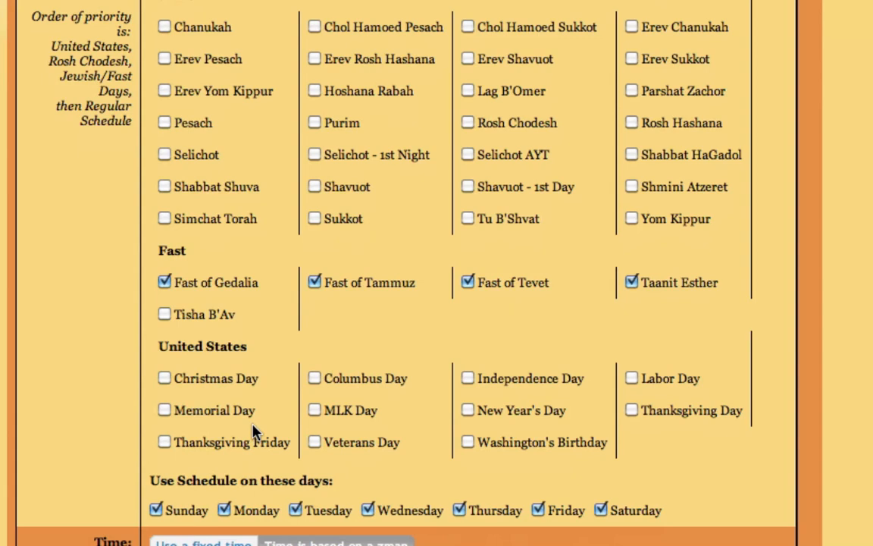
scroll(249, 468, down, 4)
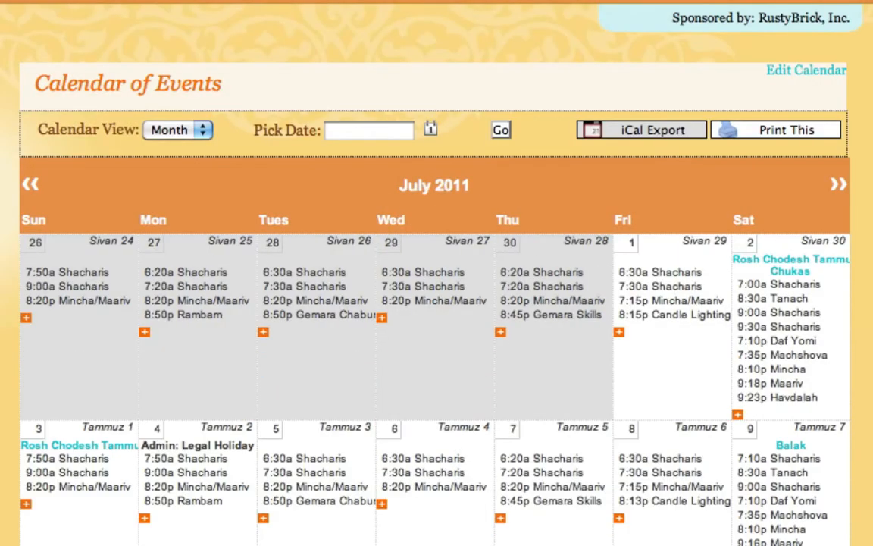
Open the form for adding an item on July 10, compare its Special Event and Announcement fields, and cancel it
scroll(434, 273, up, 1)
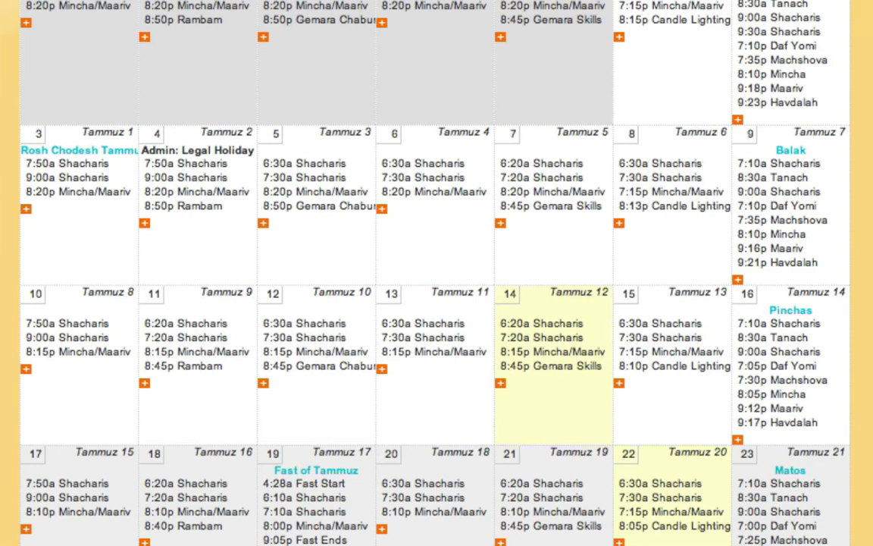
scroll(396, 337, up, 3)
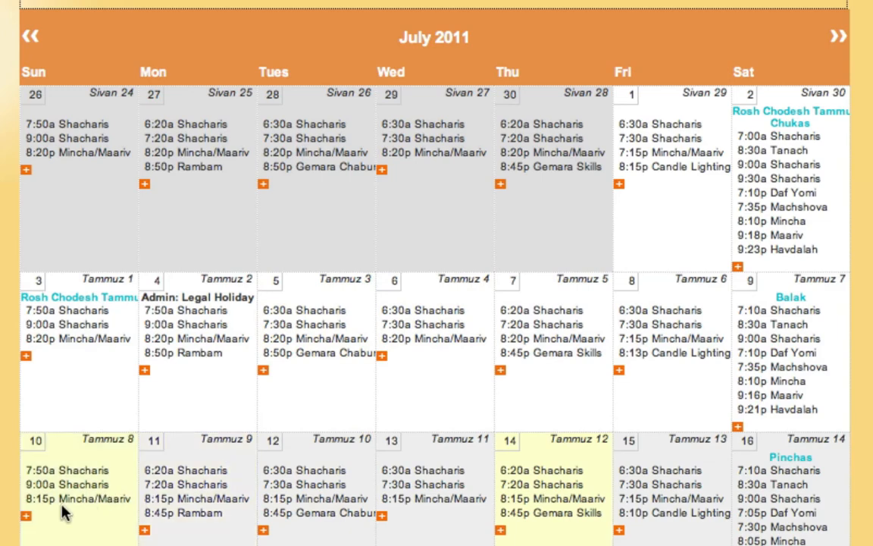
click(25, 521)
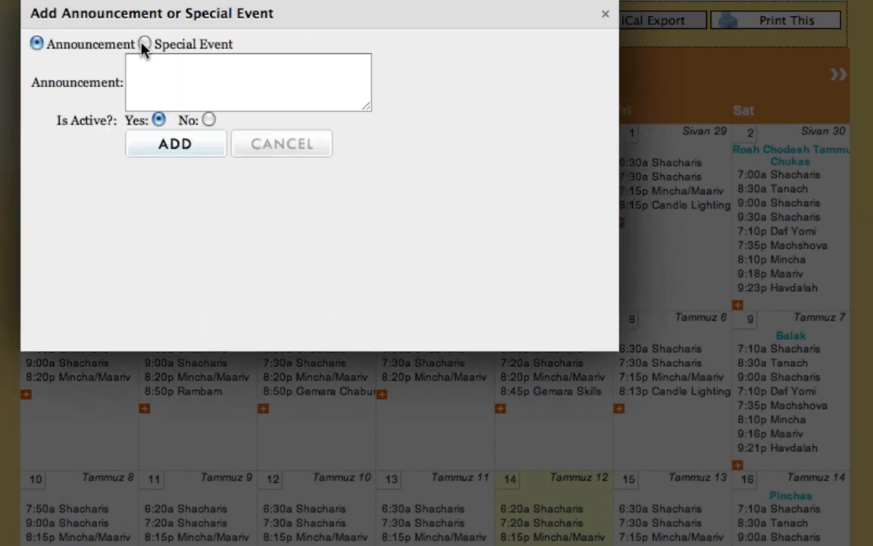
click(143, 44)
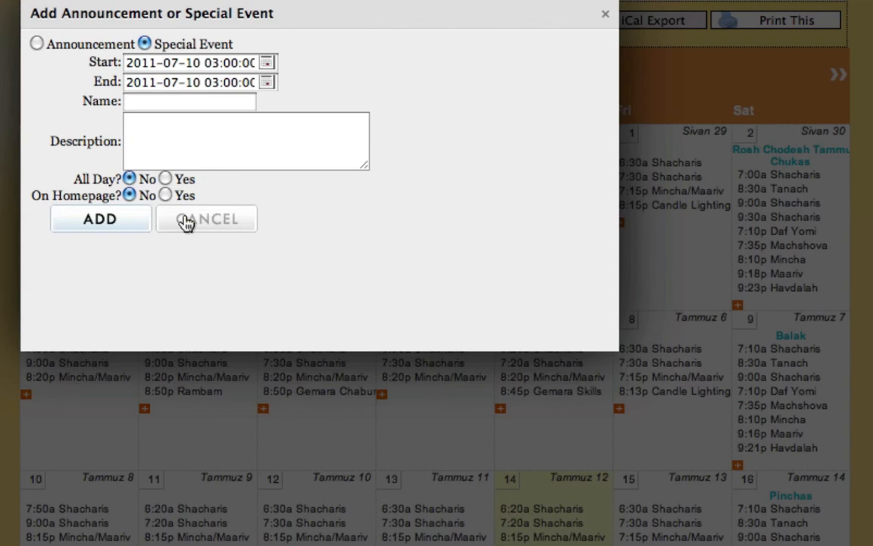
click(36, 44)
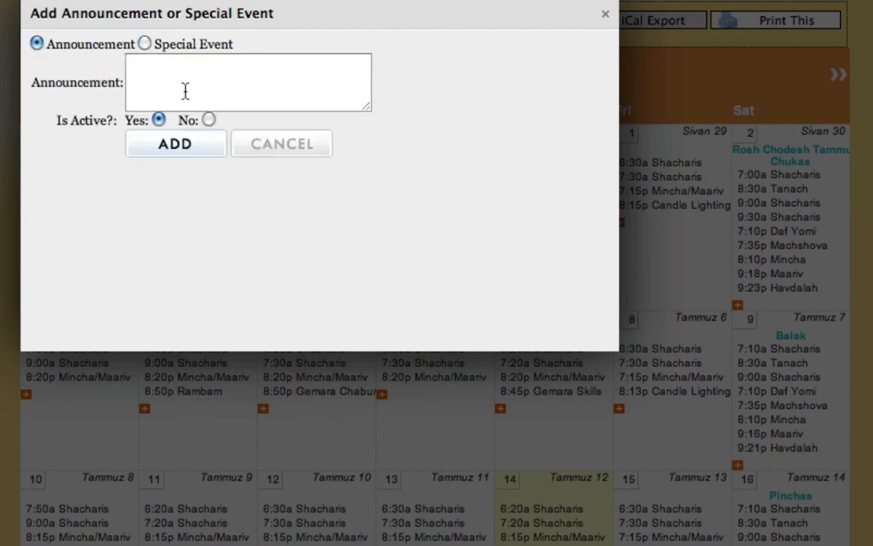
click(271, 146)
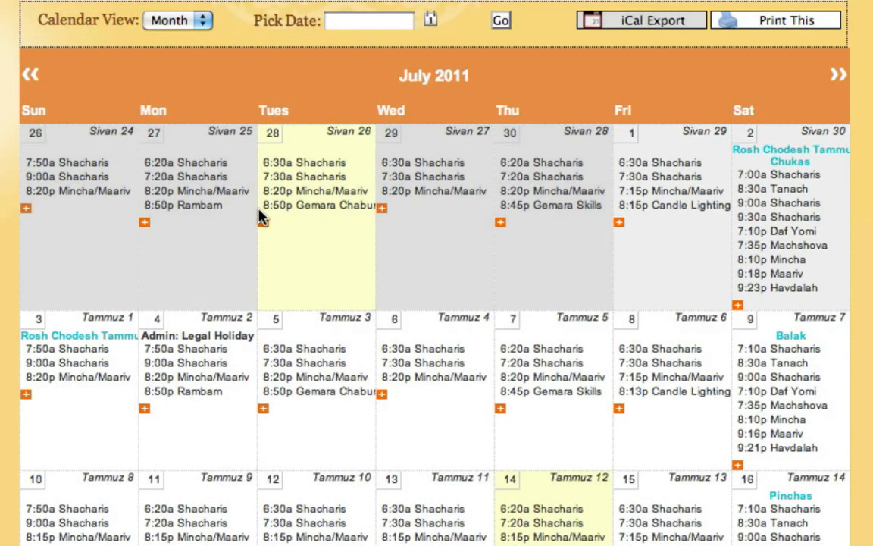
Open the override of the July 17 Mincha/Maariv entry, review its options for changing or deleting that day's event, and cancel it
scroll(262, 218, down, 3)
scroll(261, 216, up, 4)
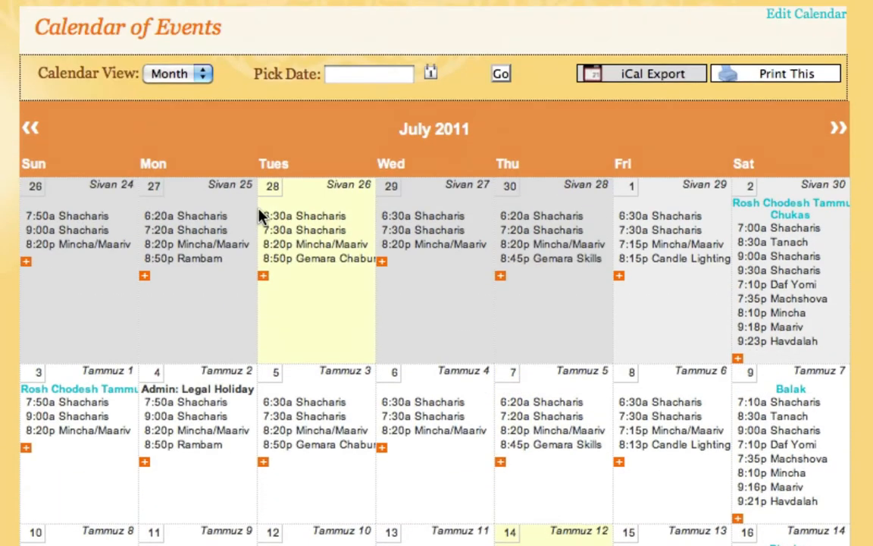
scroll(259, 217, down, 2)
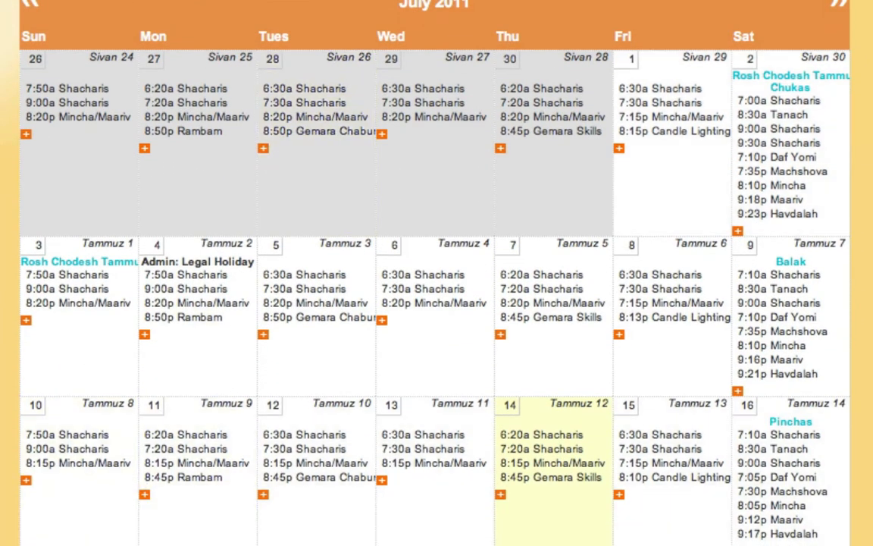
scroll(88, 526, down, 3)
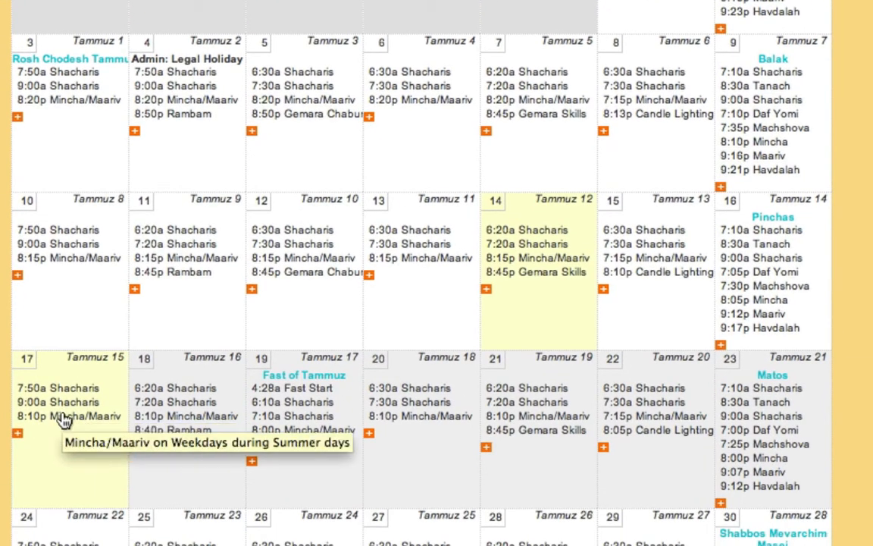
click(64, 421)
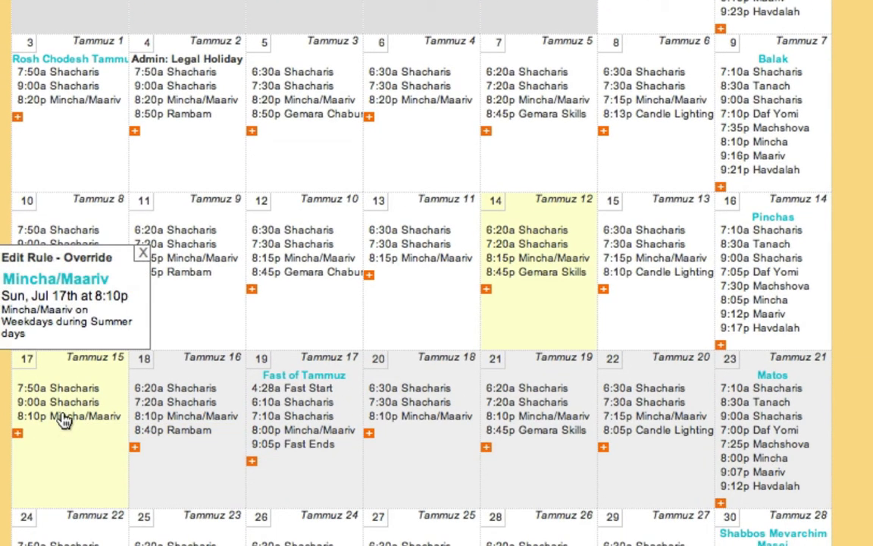
click(88, 259)
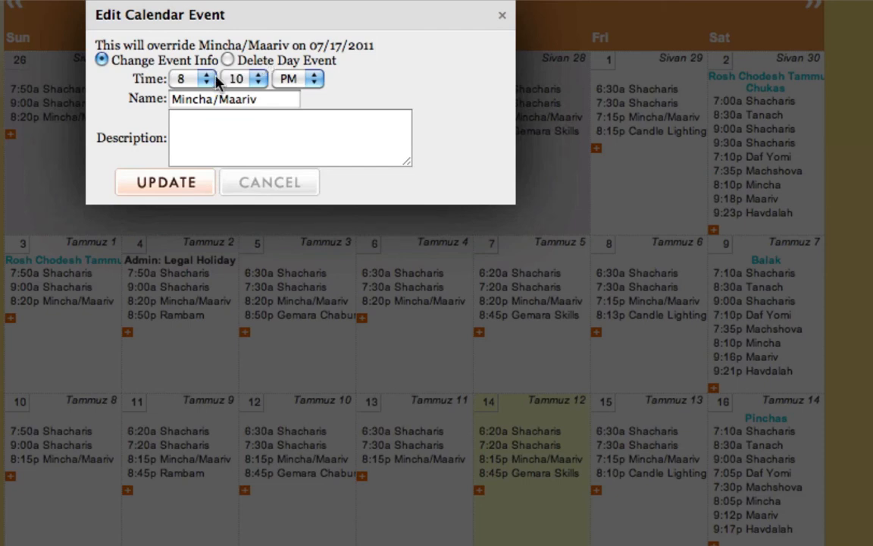
click(253, 186)
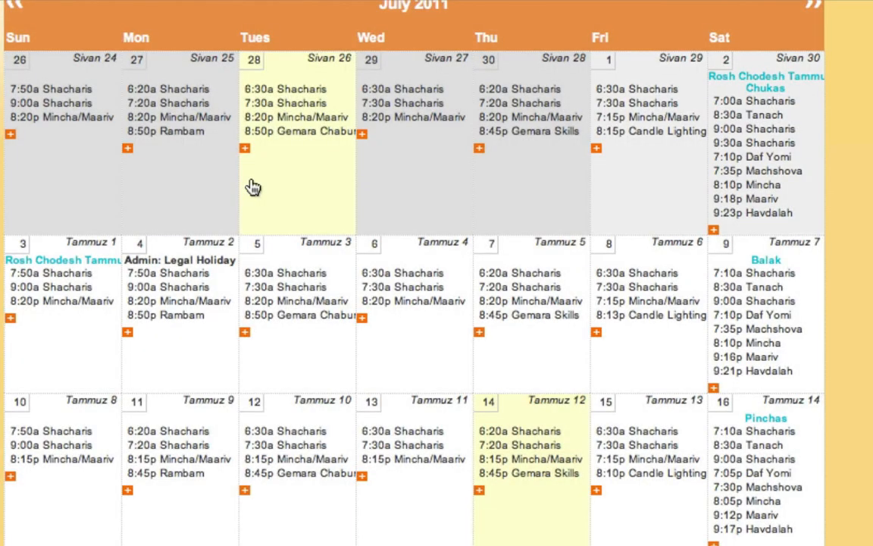
scroll(435, 253, down, 2)
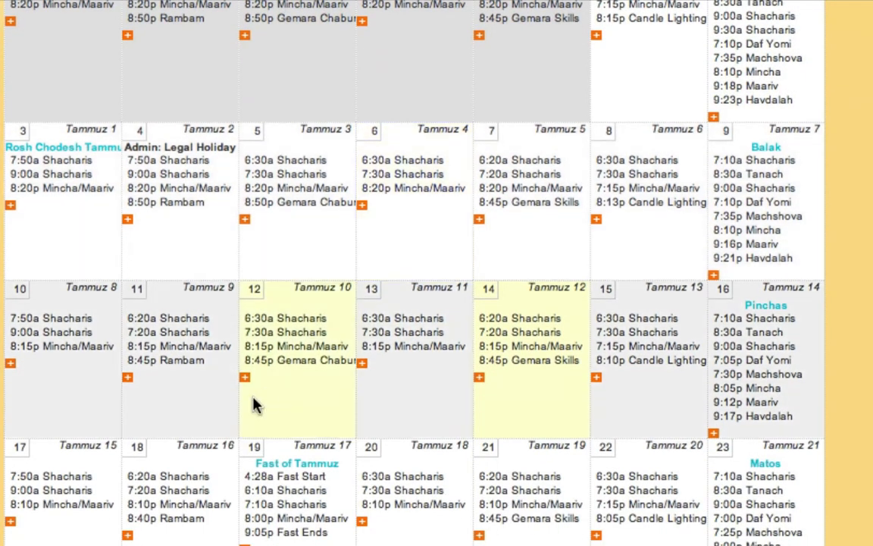
scroll(253, 403, down, 3)
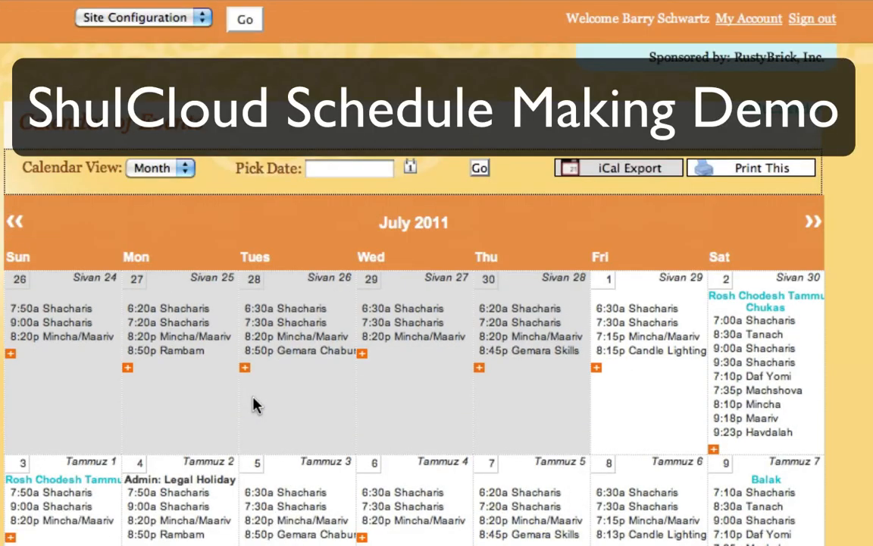